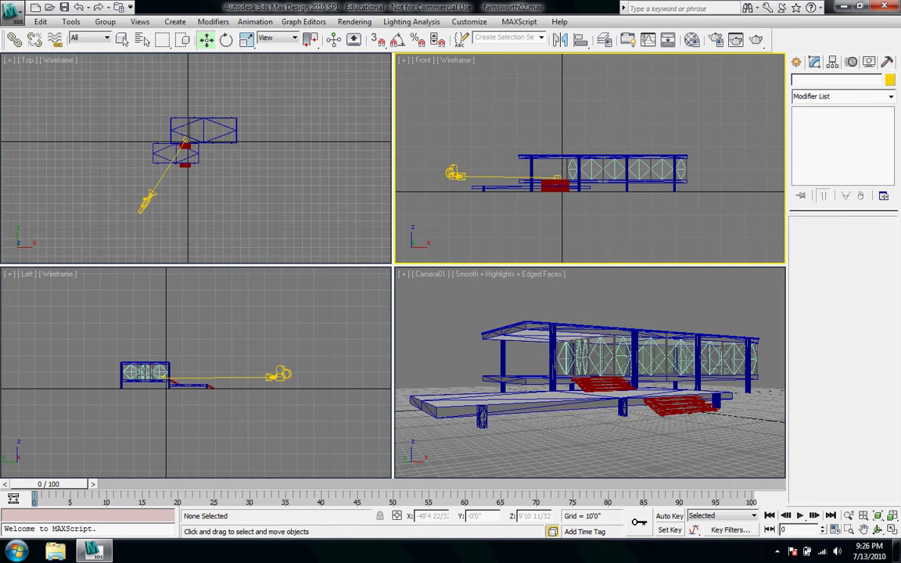
# Step: Lower the Camera01 target in the front view to a height of about 5'1"
pyautogui.click(454, 173)
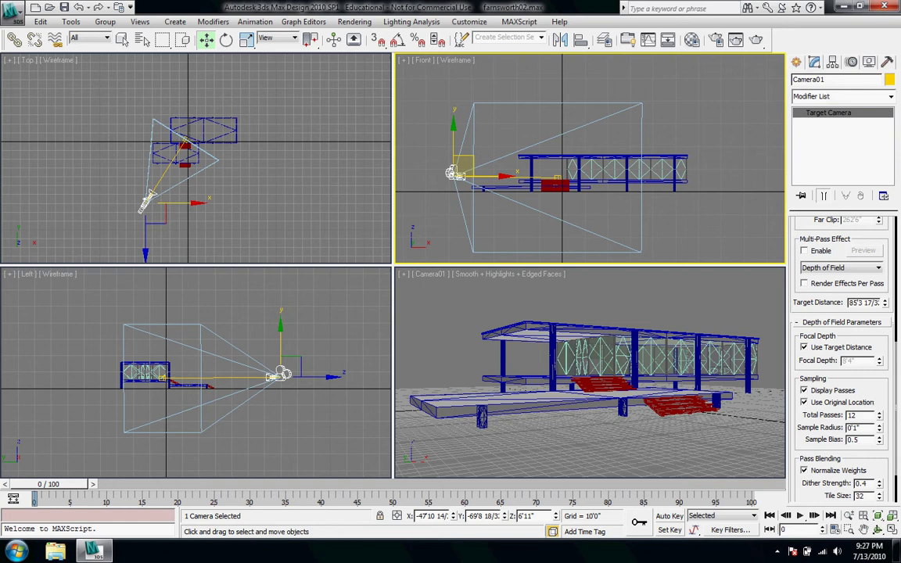
pyautogui.click(557, 178)
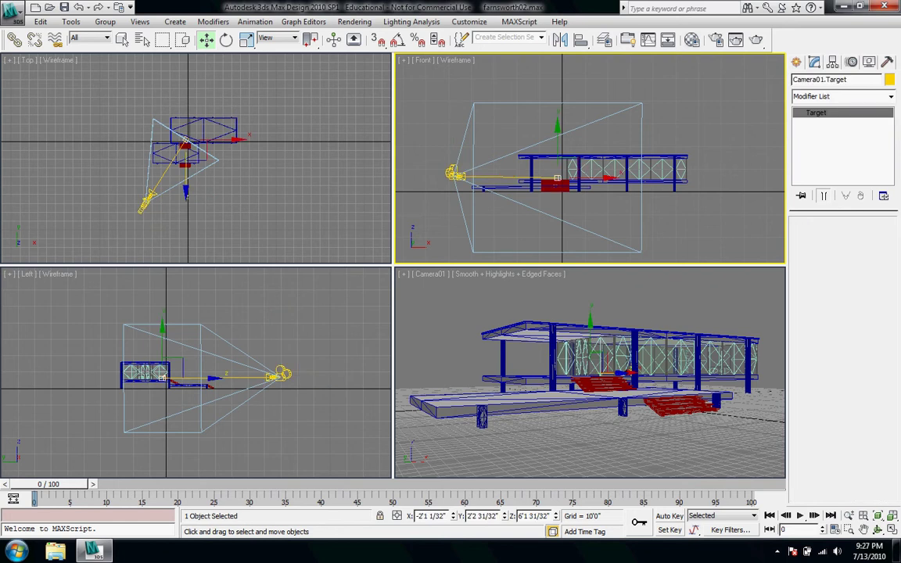
pyautogui.moveTo(557, 148)
pyautogui.mouseDown()
pyautogui.moveTo(557, 129)
pyautogui.moveTo(556, 182)
pyautogui.mouseUp()
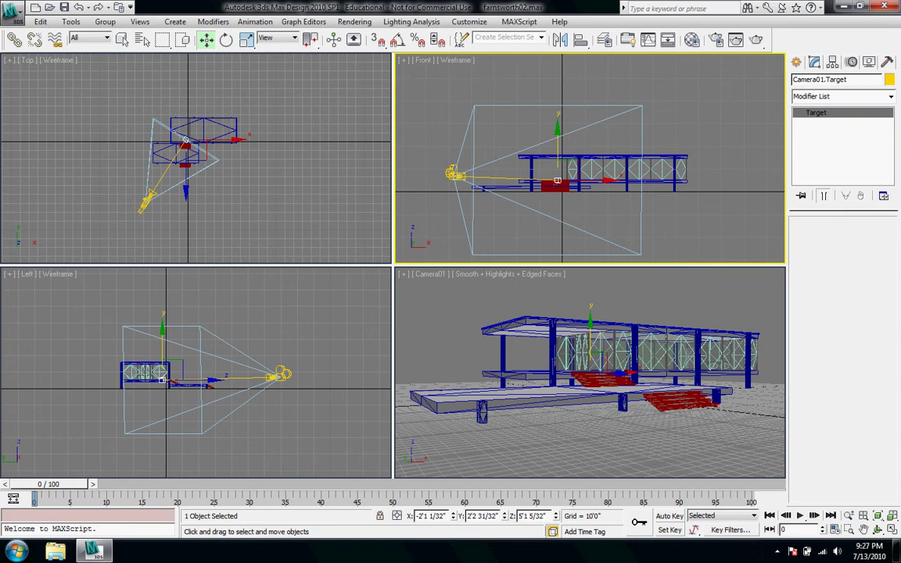
# Step: Try Camera01's stock lenses one after another, from 15mm up to 200mm, and return to the 35mm lens
pyautogui.click(453, 173)
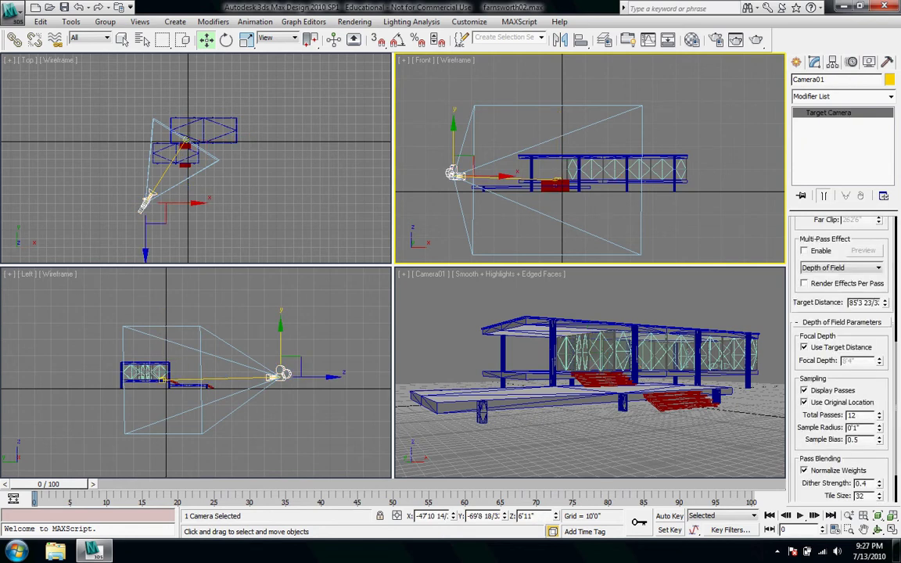
pyautogui.scroll(5, 841, 352)
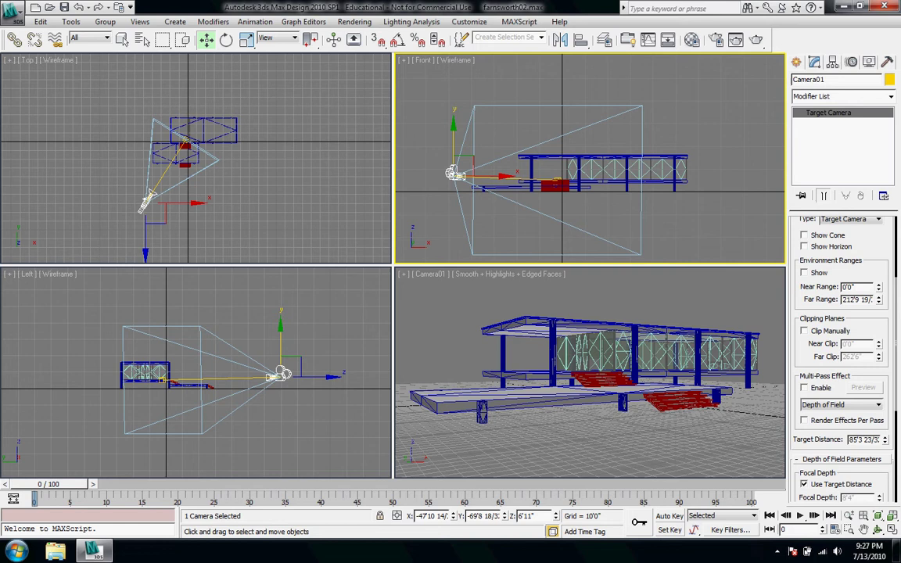
pyautogui.scroll(4, 841, 352)
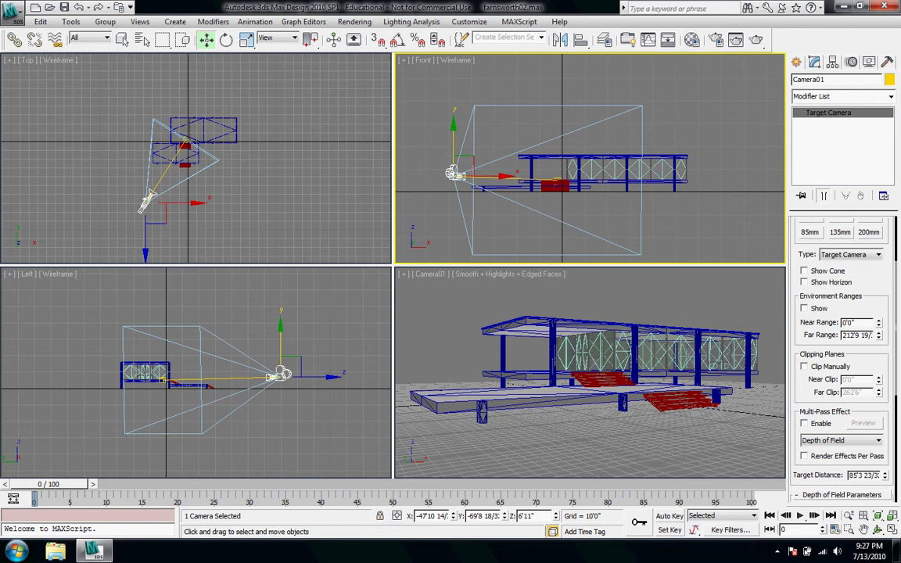
pyautogui.scroll(1, 841, 351)
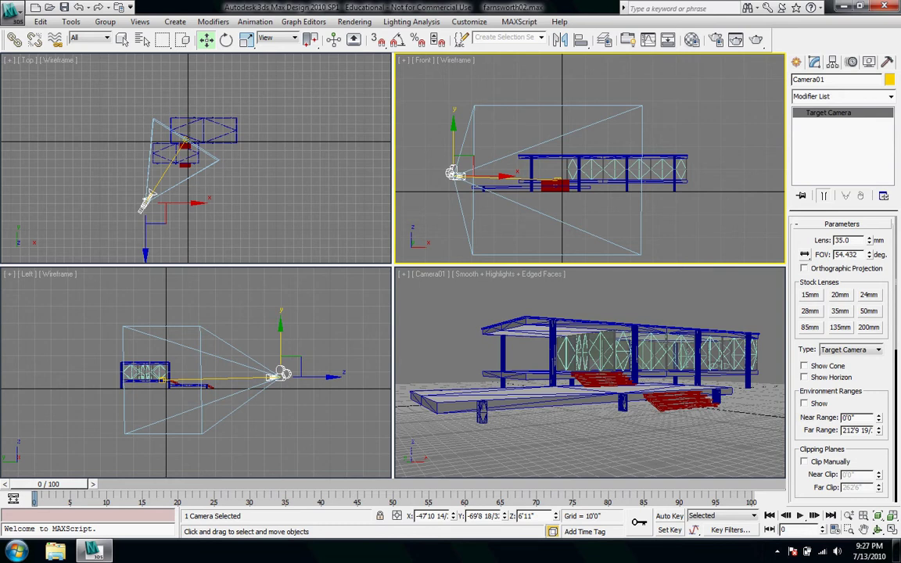
pyautogui.click(810, 295)
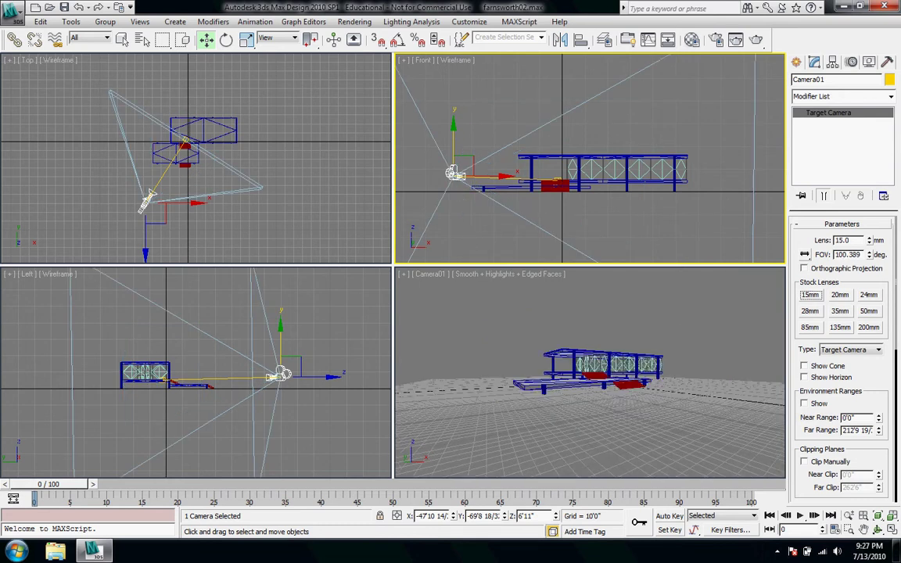
pyautogui.click(839, 295)
pyautogui.click(868, 295)
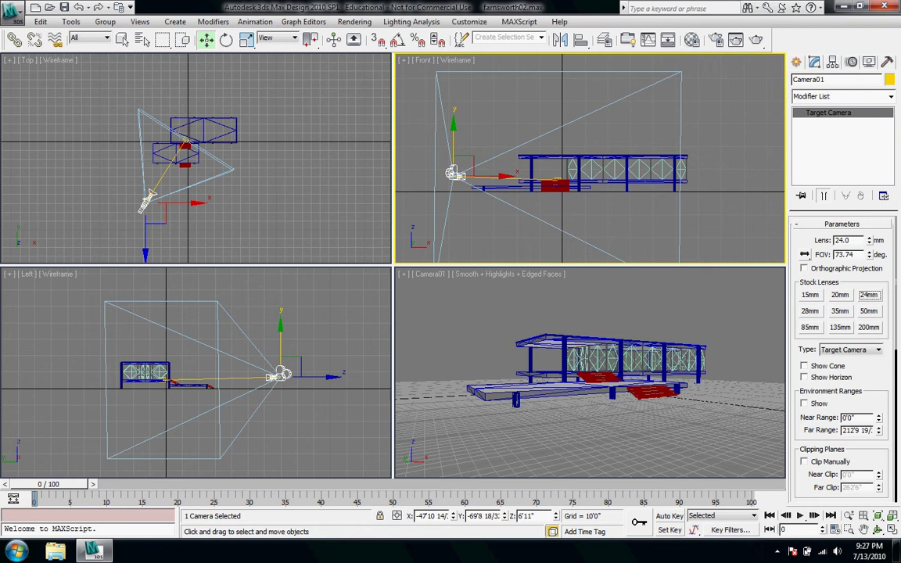
pyautogui.click(809, 312)
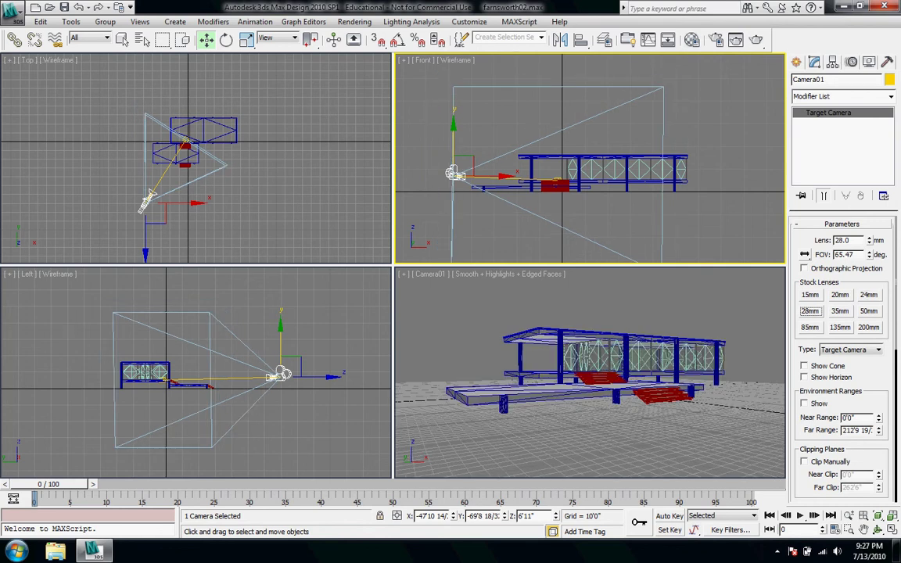
pyautogui.click(868, 311)
pyautogui.click(809, 327)
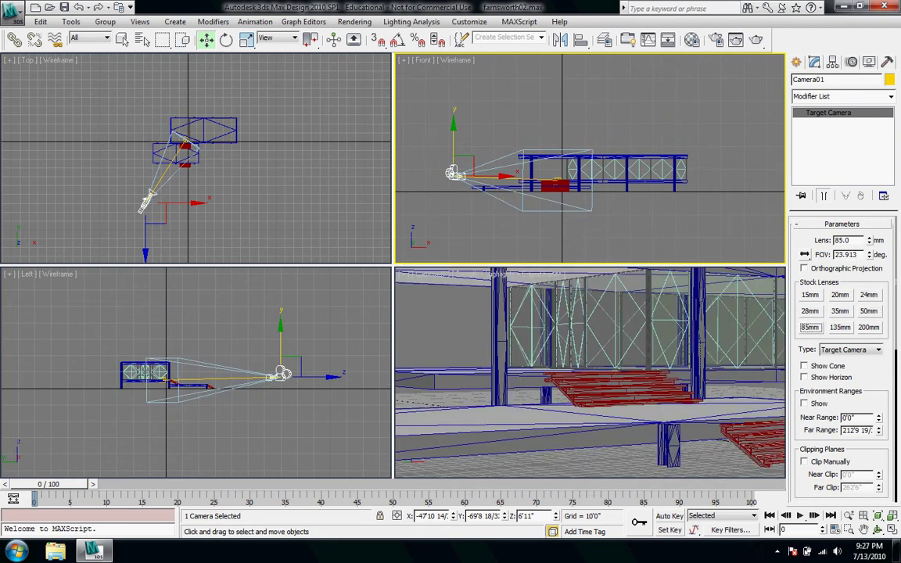
pyautogui.click(839, 327)
pyautogui.click(868, 326)
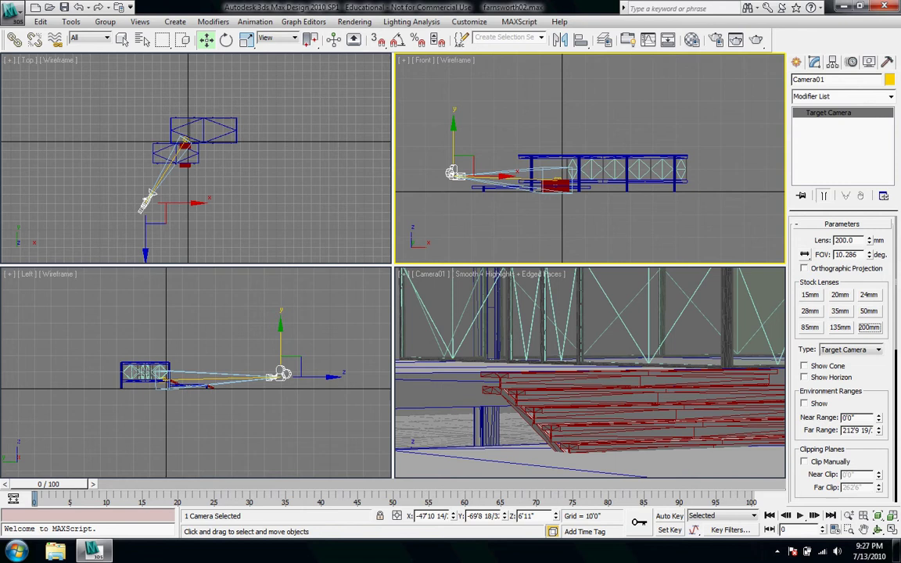
pyautogui.click(810, 294)
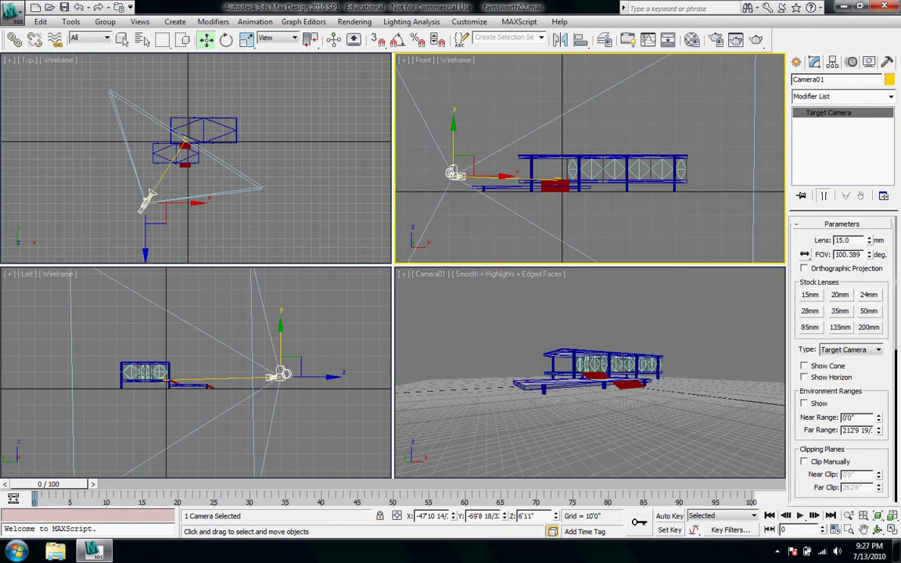
pyautogui.click(839, 311)
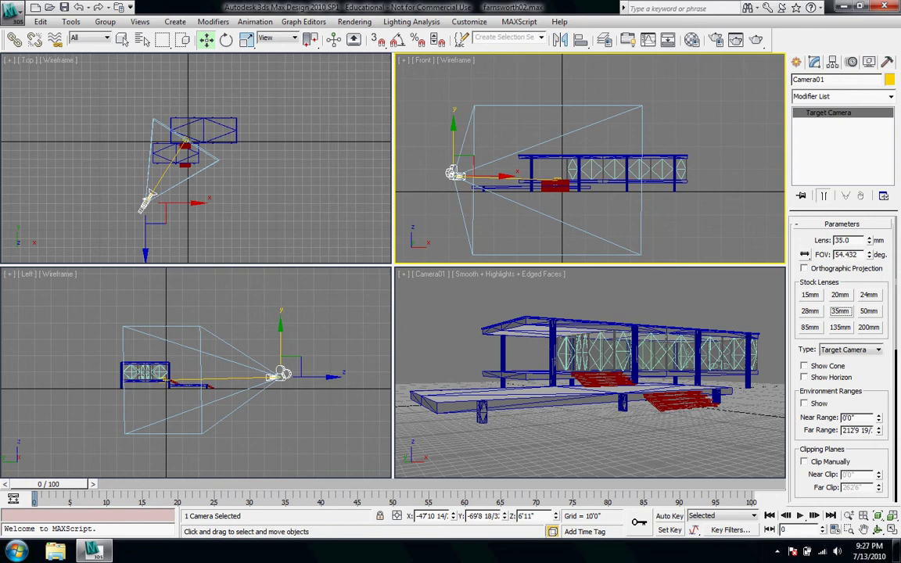
# Step: Try fine adjustments of the camera's focal length, up to about 39.1 mm, and restore the 35mm stock lens
pyautogui.click(869, 237)
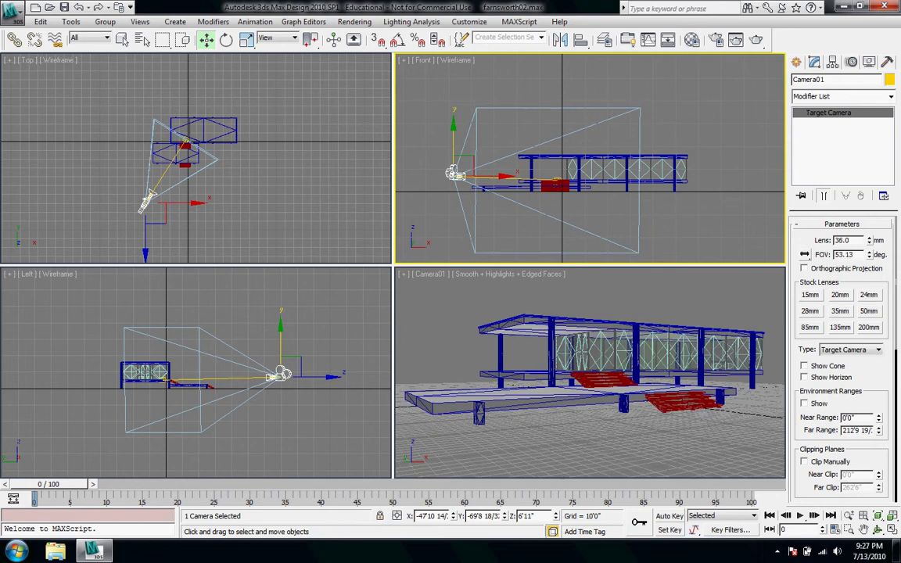
pyautogui.click(869, 237)
pyautogui.click(869, 238)
pyautogui.click(868, 238)
pyautogui.click(868, 238)
pyautogui.moveTo(868, 232); pyautogui.dragTo(868, 239)
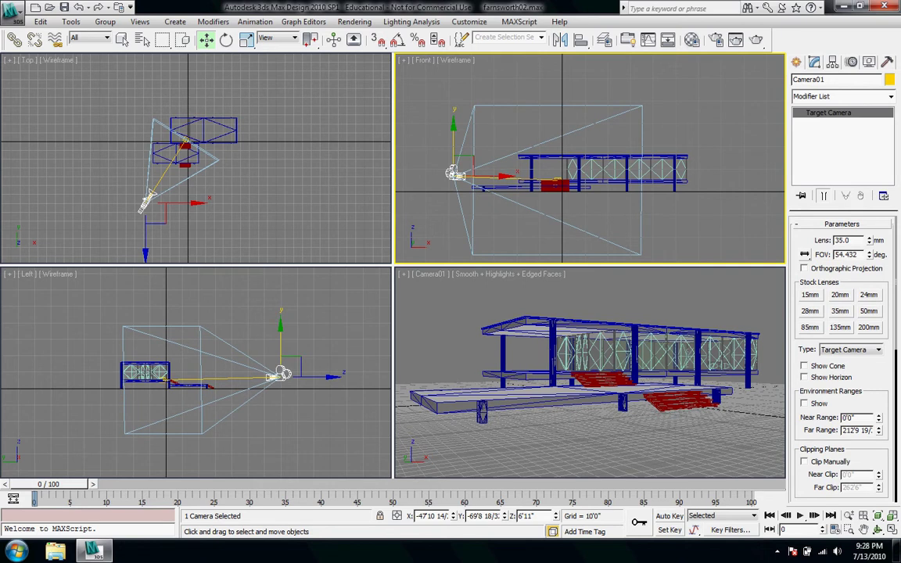
pyautogui.moveTo(868, 240); pyautogui.dragTo(868, 237)
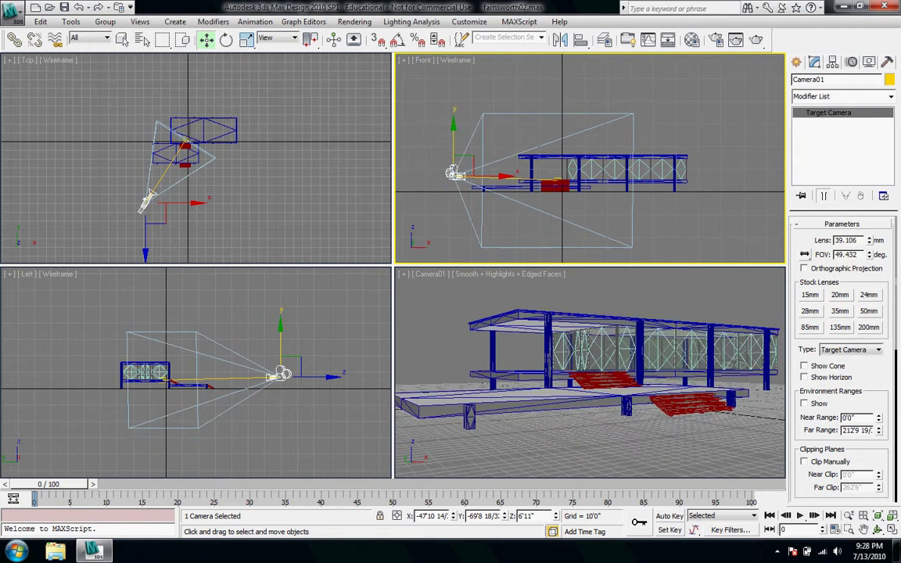
pyautogui.click(838, 310)
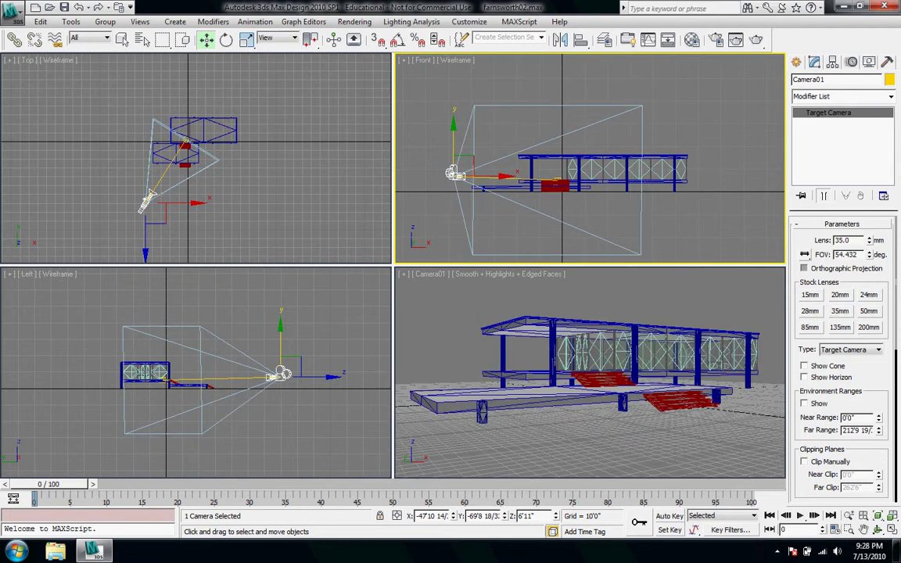
# Step: Try Orthographic Projection on Camera01, raise the camera to a height of about 18'9", and switch the projection off again
pyautogui.click(804, 268)
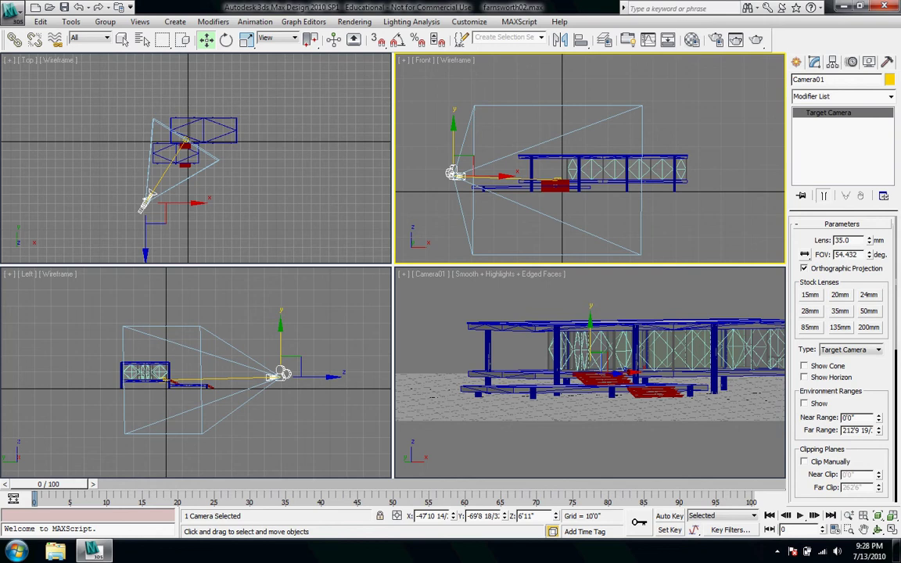
pyautogui.click(589, 444)
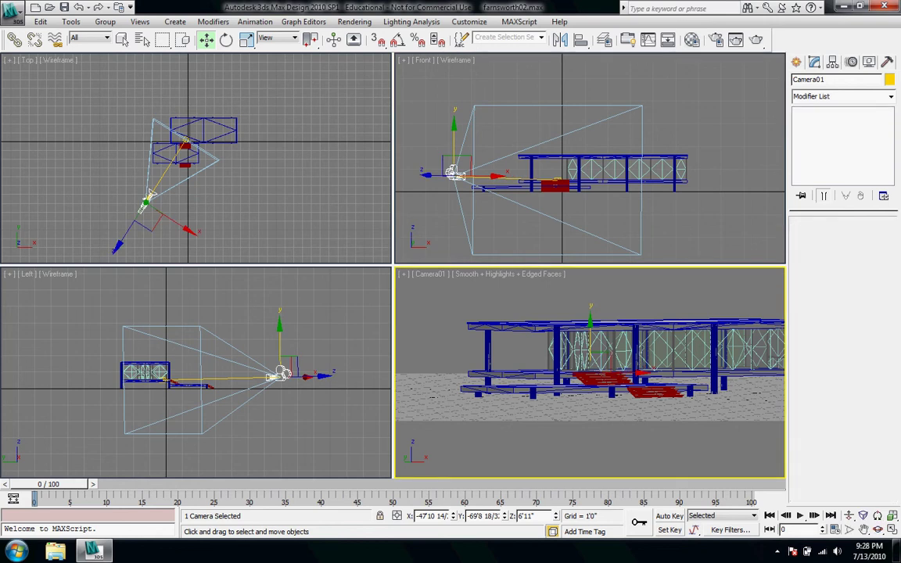
pyautogui.click(454, 173)
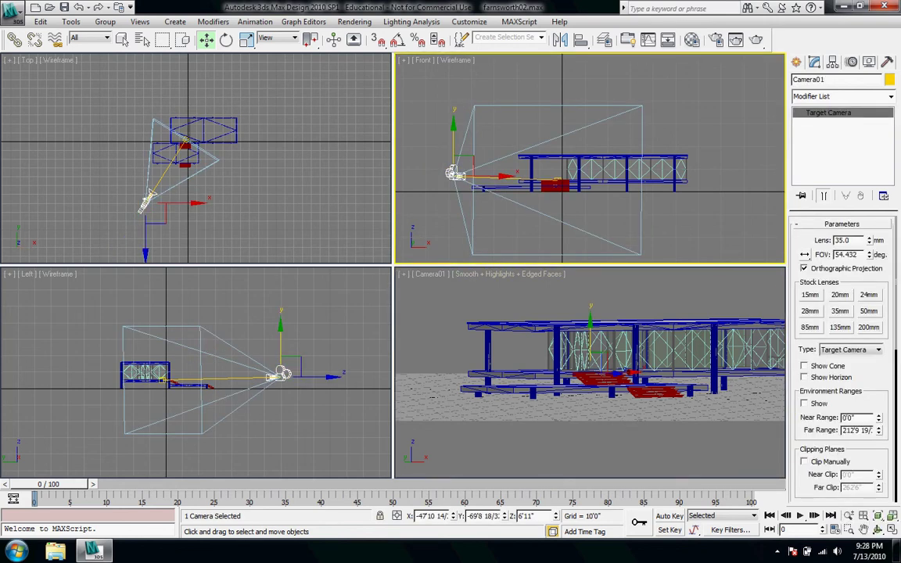
pyautogui.moveTo(454, 139)
pyautogui.mouseDown()
pyautogui.moveTo(453, 96)
pyautogui.moveTo(455, 157)
pyautogui.moveTo(454, 147)
pyautogui.mouseUp()
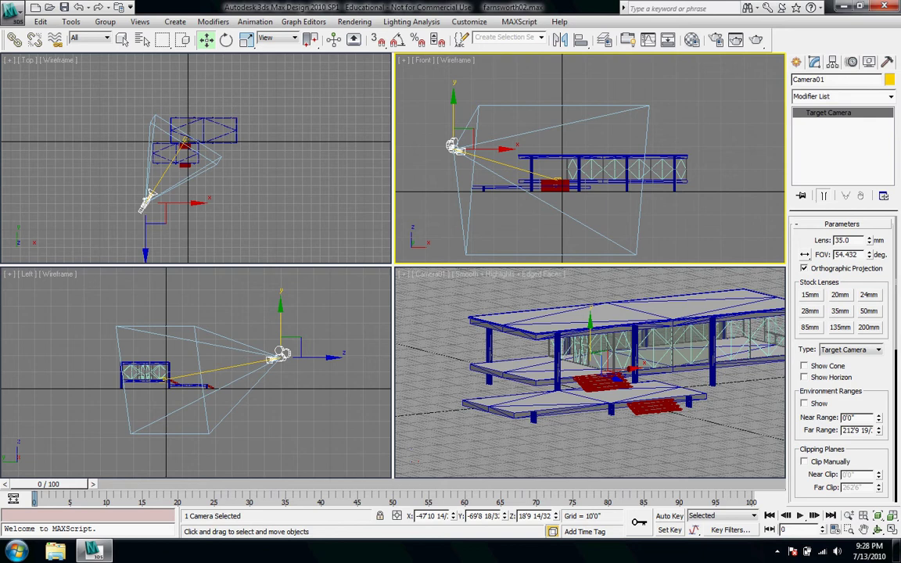
pyautogui.click(804, 268)
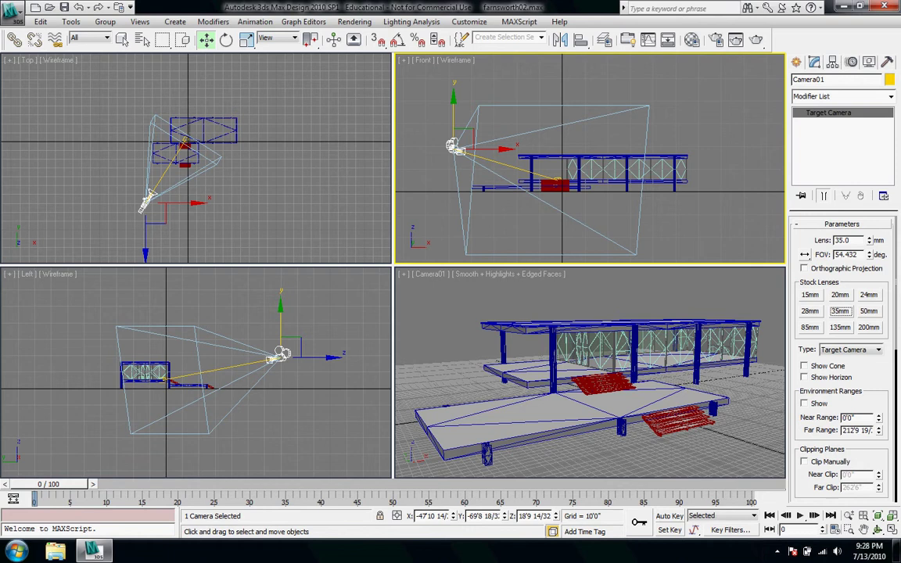
# Step: Move the camera in the front view to about X -46'1" and a height of 10'6", and show its horizon line
pyautogui.moveTo(468, 134)
pyautogui.mouseDown()
pyautogui.moveTo(458, 154)
pyautogui.moveTo(473, 153)
pyautogui.mouseUp()
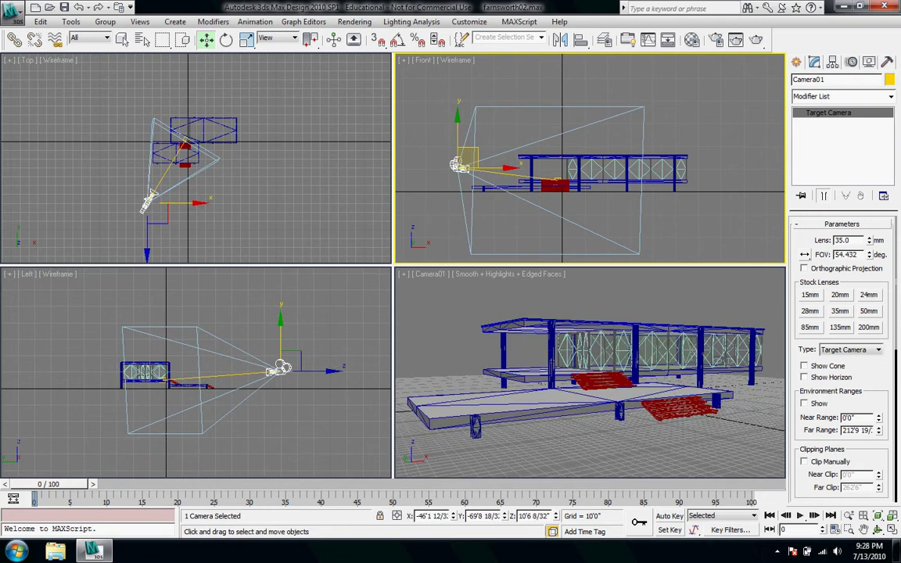
pyautogui.scroll(-3, 842, 352)
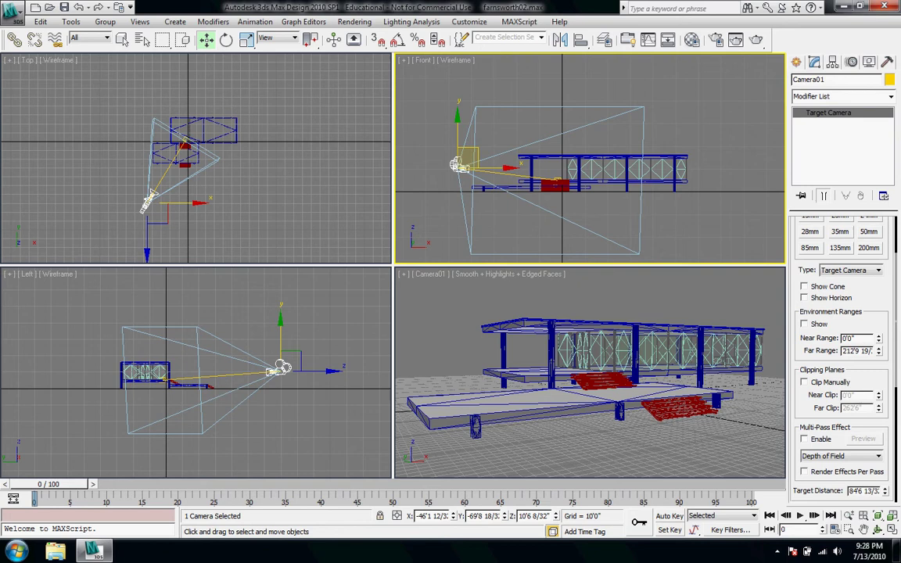
pyautogui.click(804, 295)
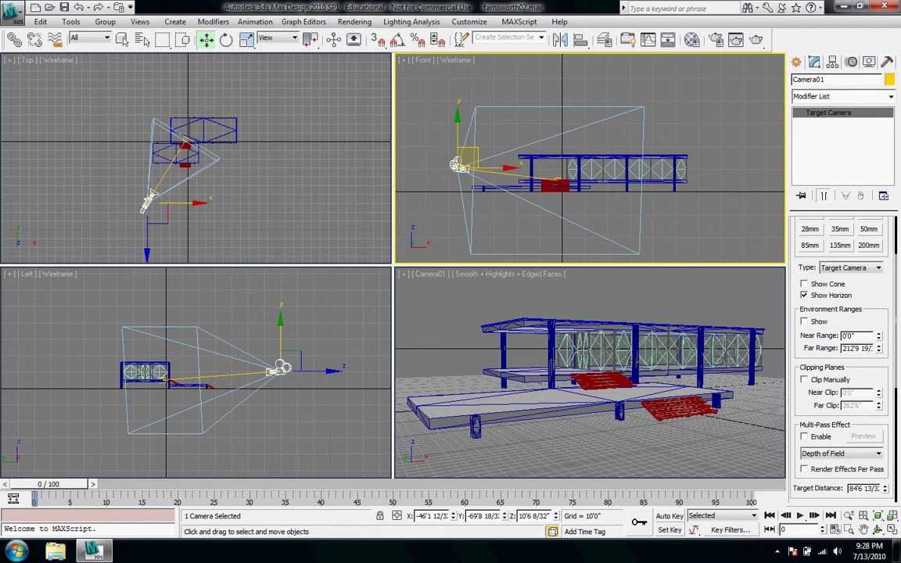
# Step: Display the camera's environment ranges, extend the Far Range to about 270'3", and hide the ranges again
pyautogui.scroll(-3, 843, 352)
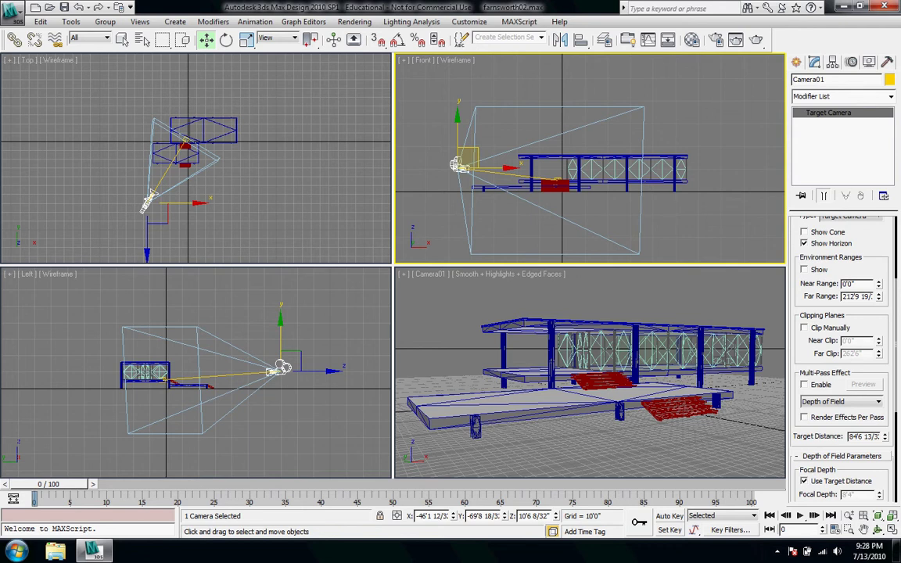
pyautogui.click(804, 269)
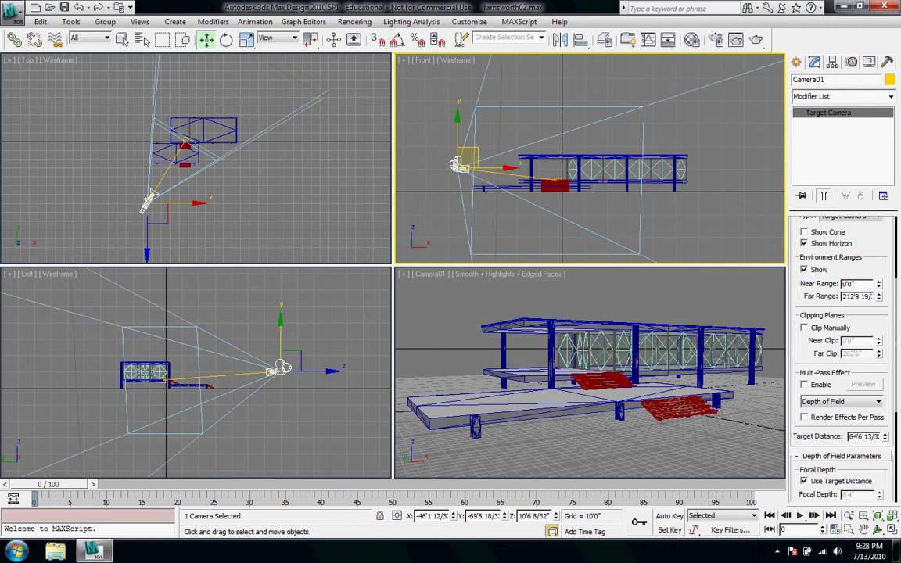
pyautogui.rightClick(195, 158)
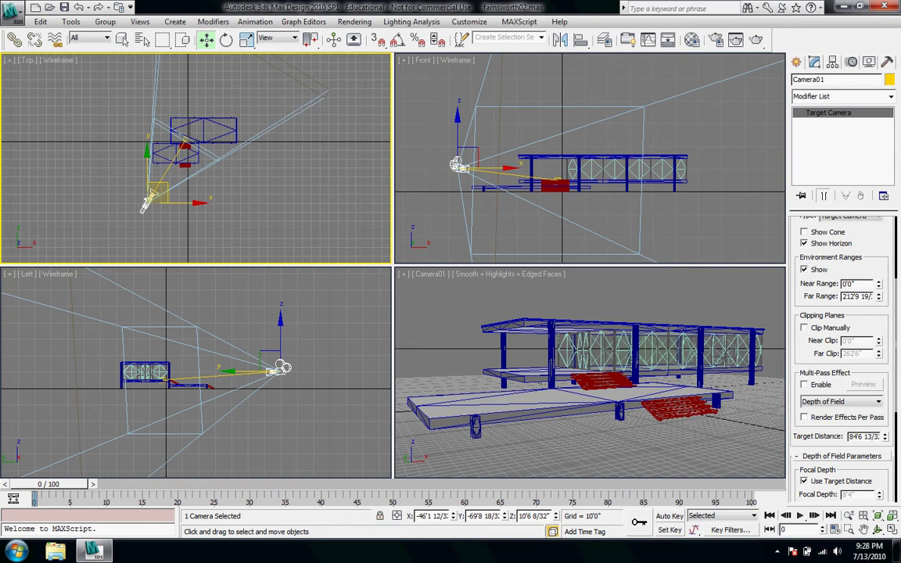
pyautogui.scroll(-5, 197, 196)
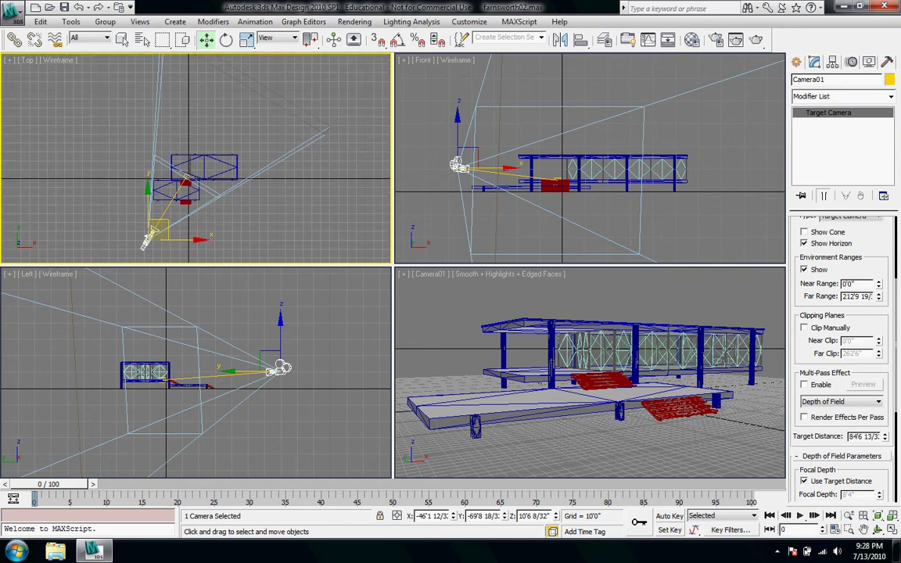
pyautogui.scroll(2, 183, 129)
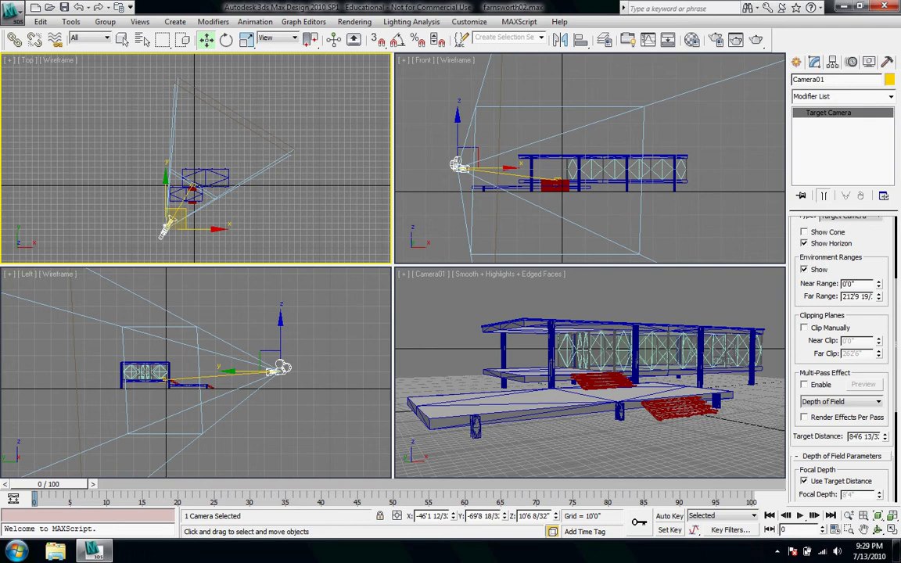
pyautogui.moveTo(878, 295)
pyautogui.mouseDown()
pyautogui.moveTo(879, 248)
pyautogui.moveTo(878, 298)
pyautogui.mouseUp()
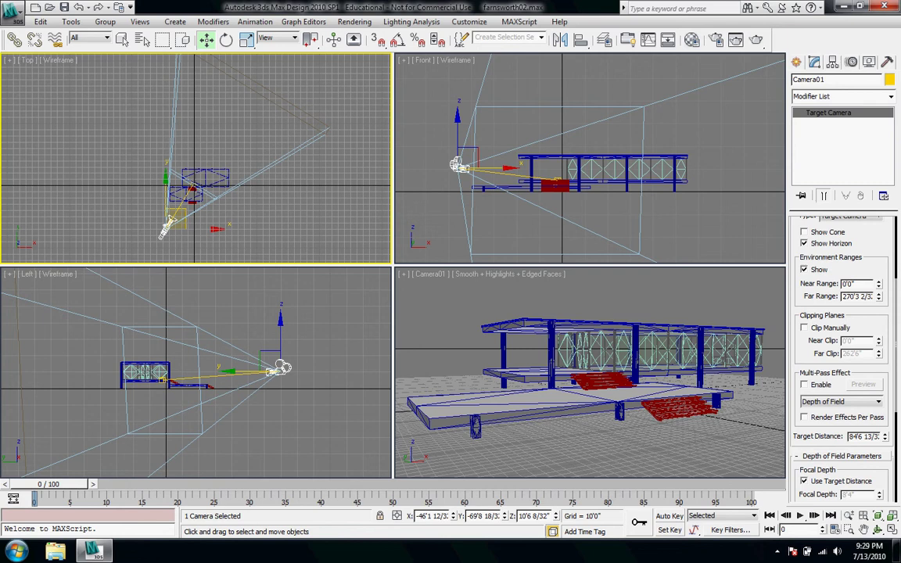
pyautogui.click(804, 268)
# Step: Enable manual clipping planes for the camera and set the Far Clip to about 160'1", just behind the house
pyautogui.click(804, 327)
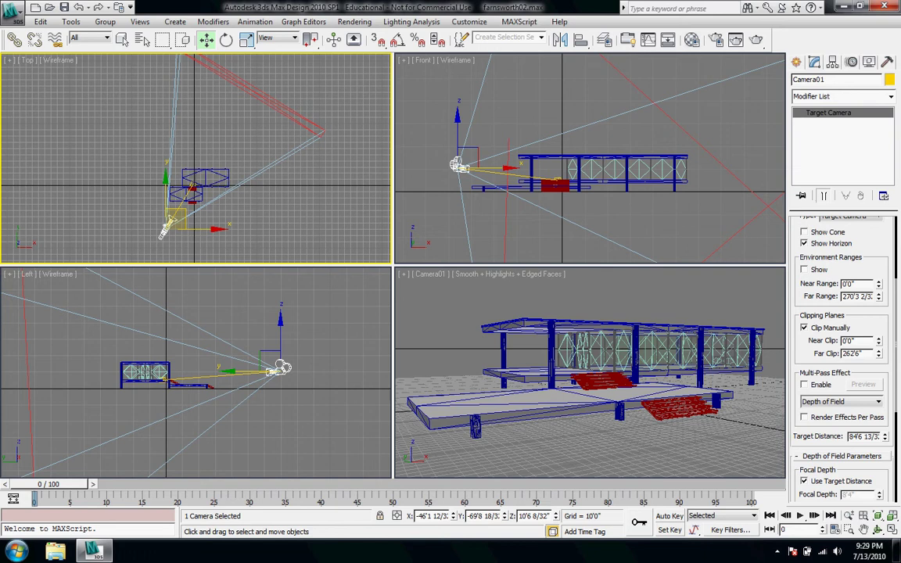
pyautogui.moveTo(878, 353); pyautogui.dragTo(878, 435)
pyautogui.moveTo(878, 383); pyautogui.dragTo(878, 349)
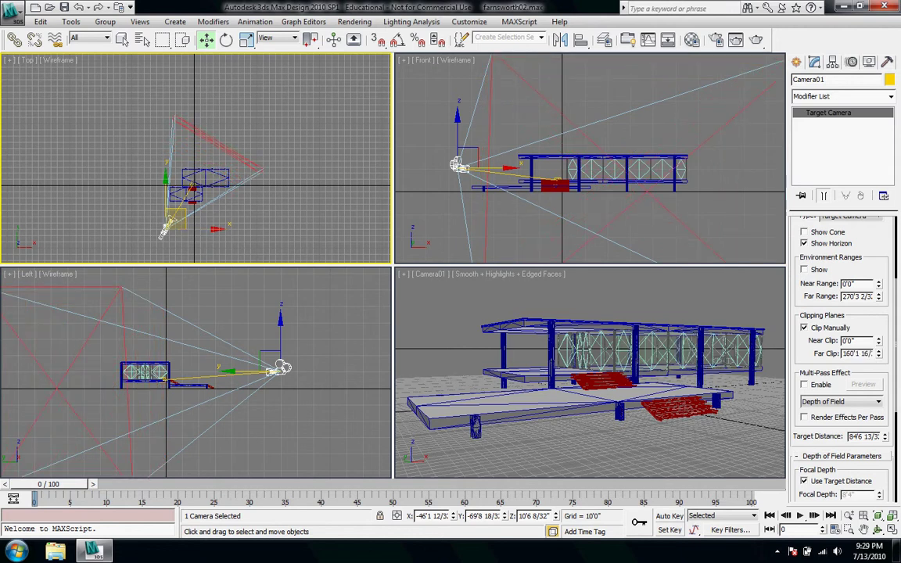
# Step: Set the camera's Near Clip distance to 60 feet so that the clipping plane cuts through the front platform
pyautogui.doubleClick(849, 340)
pyautogui.write('60')
pyautogui.press('Return')
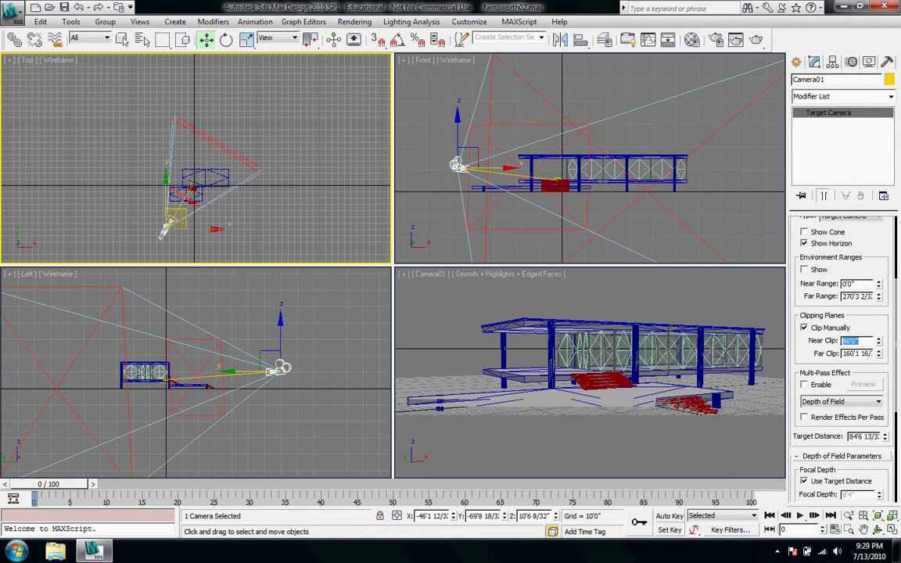
# Step: Try Near Clip distances of 75 feet and about 34'2" on the camera, and turn manual clipping off
pyautogui.moveTo(878, 341); pyautogui.dragTo(878, 335)
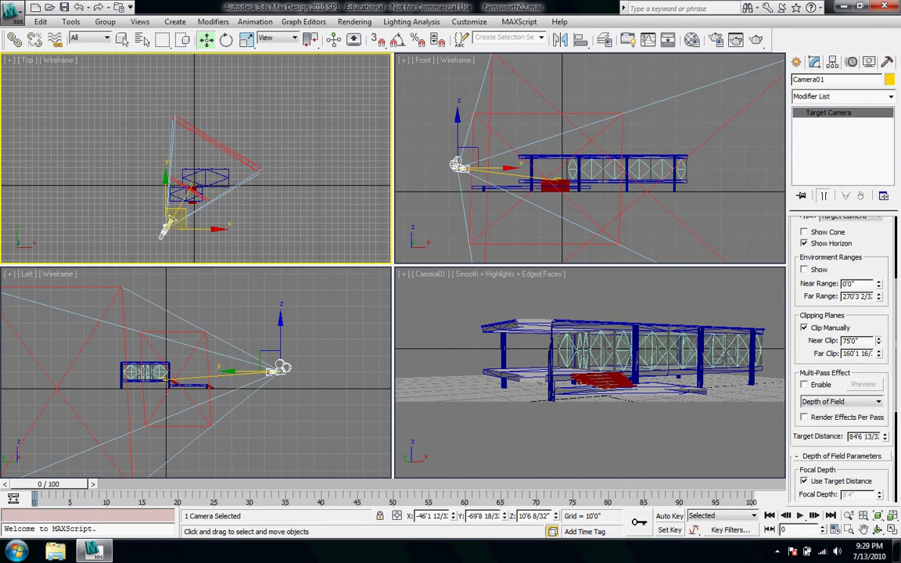
pyautogui.moveTo(878, 335); pyautogui.dragTo(878, 336)
pyautogui.moveTo(879, 342); pyautogui.dragTo(840, 294)
pyautogui.click(804, 327)
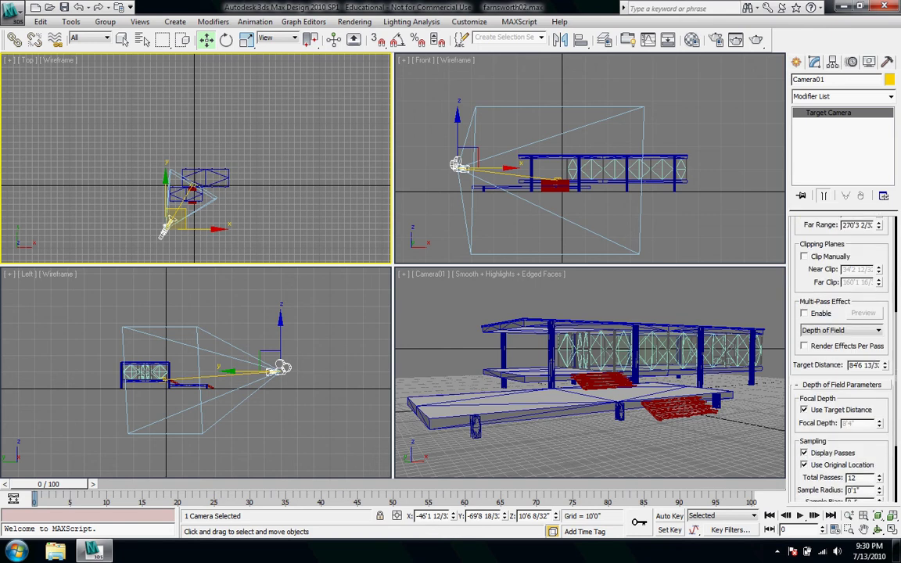
# Step: Look through the camera's depth of field settings, collapse them, and set the Target Distance to about 86'2"
pyautogui.scroll(-2, 840, 352)
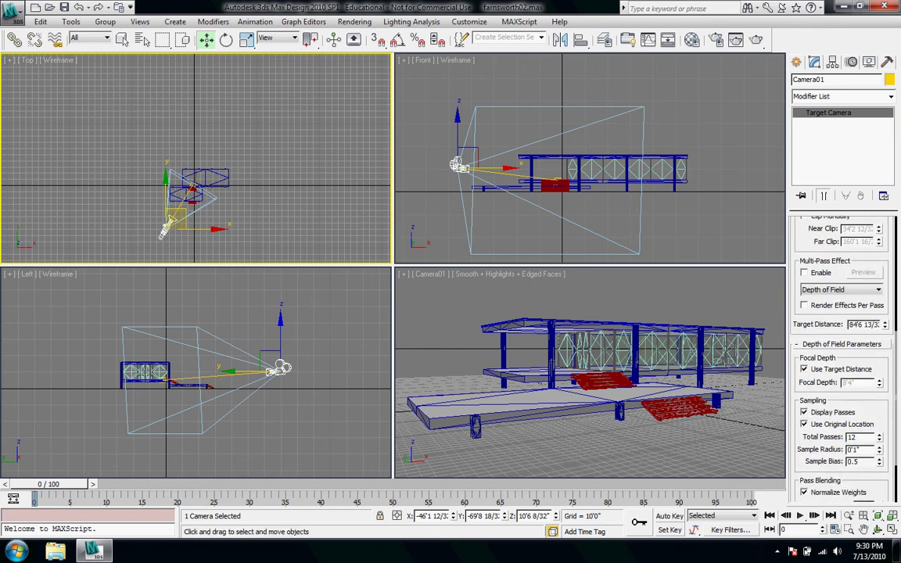
pyautogui.scroll(-2, 840, 352)
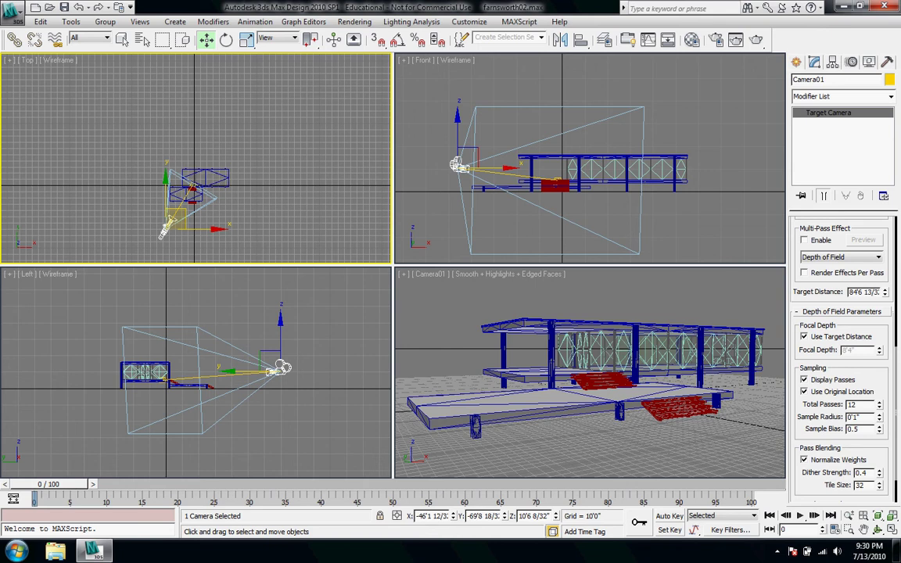
pyautogui.scroll(-3, 841, 352)
pyautogui.scroll(3, 840, 352)
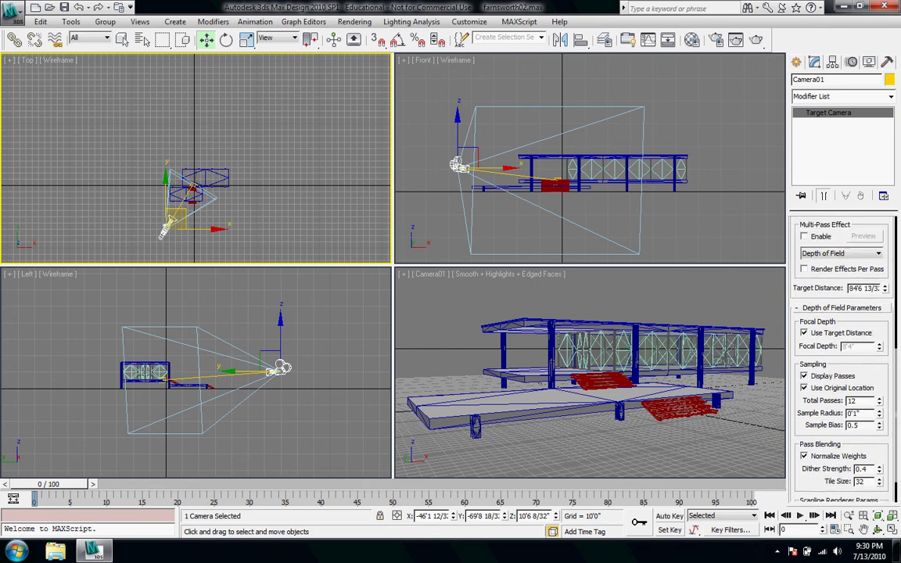
pyautogui.scroll(1, 841, 352)
pyautogui.scroll(9, 841, 352)
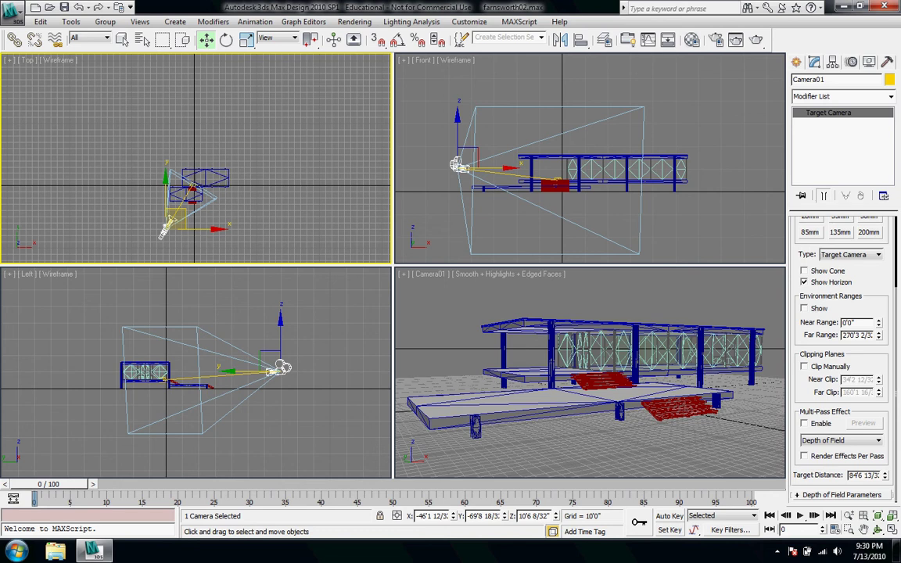
pyautogui.moveTo(884, 475)
pyautogui.mouseDown()
pyautogui.moveTo(884, 456)
pyautogui.moveTo(884, 487)
pyautogui.moveTo(884, 472)
pyautogui.mouseUp()
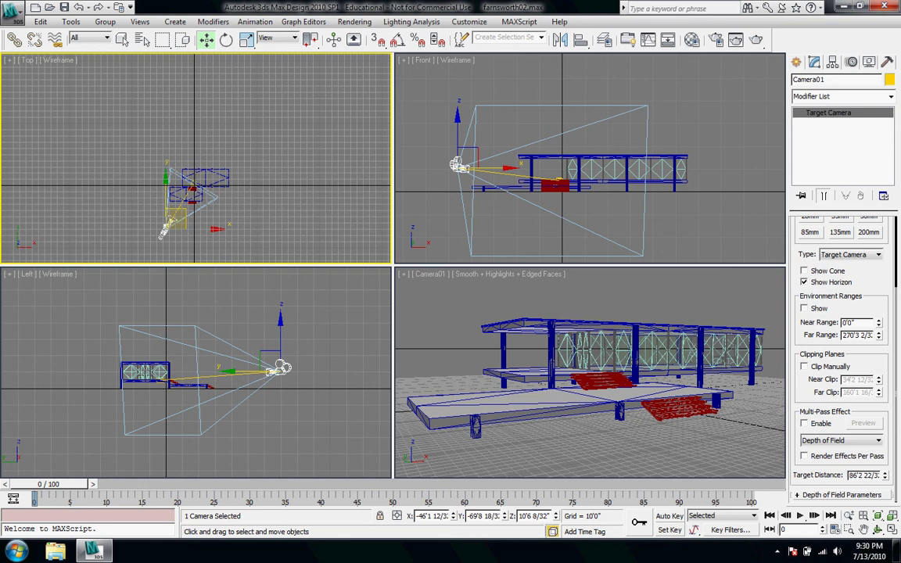
pyautogui.scroll(5, 843, 352)
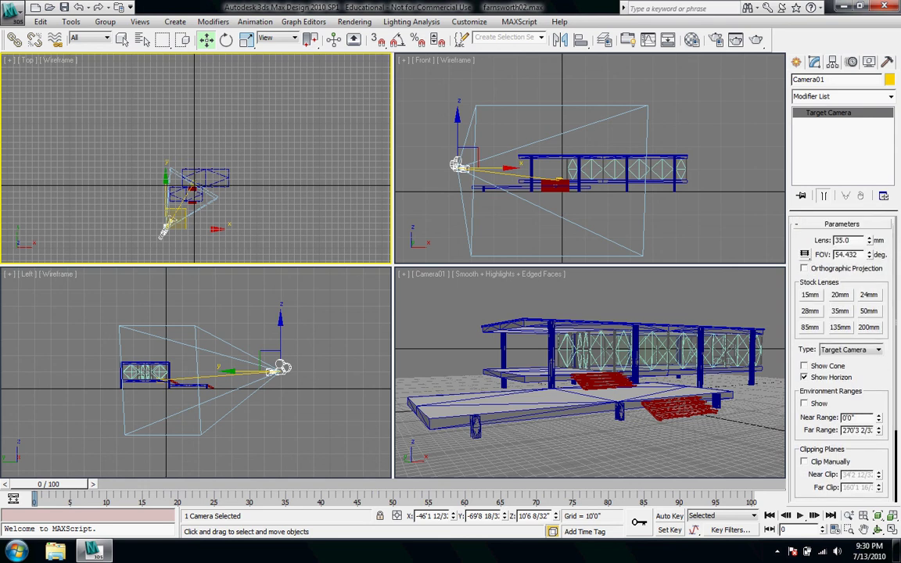